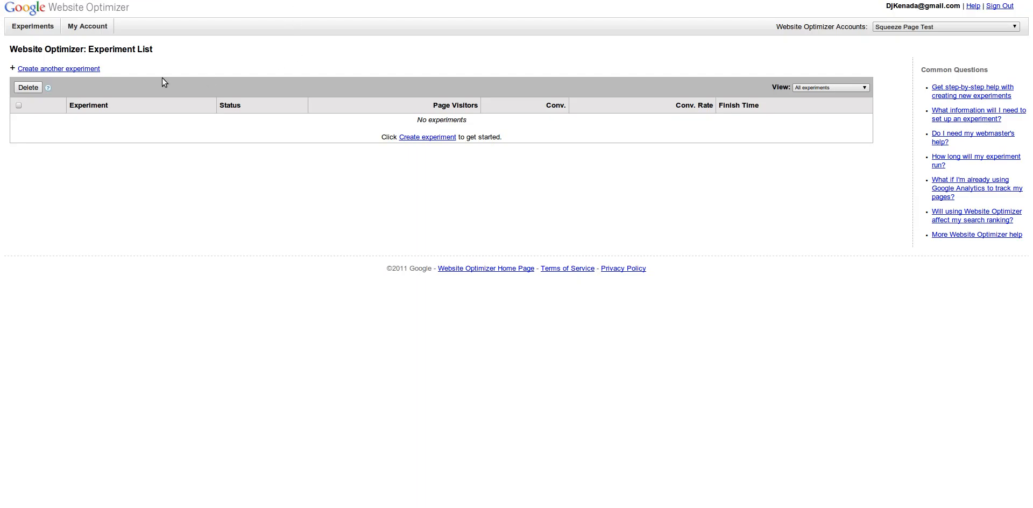
Create a new A/B experiment, confirming that the checklist is completed, and name it "Squeeze Page Test".
left_click(77, 68)
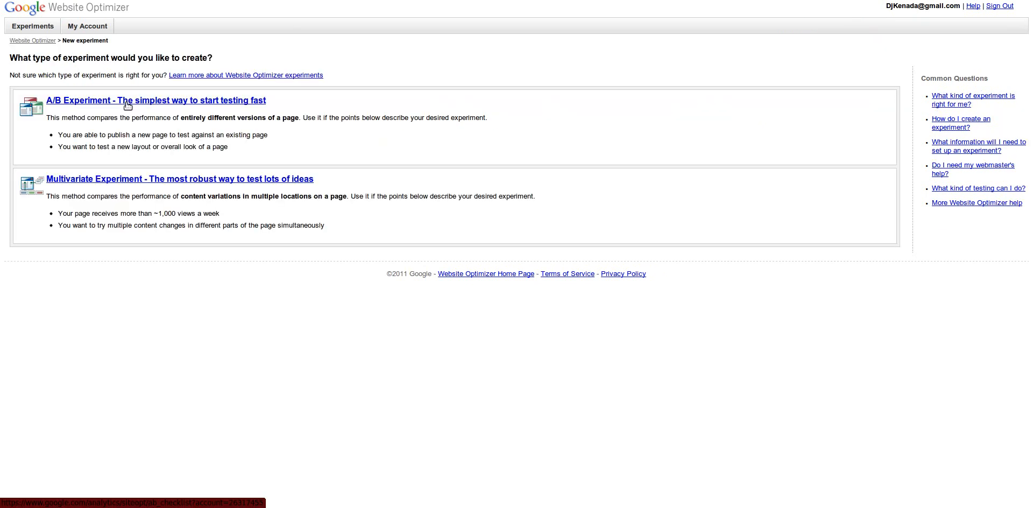
left_click(127, 105)
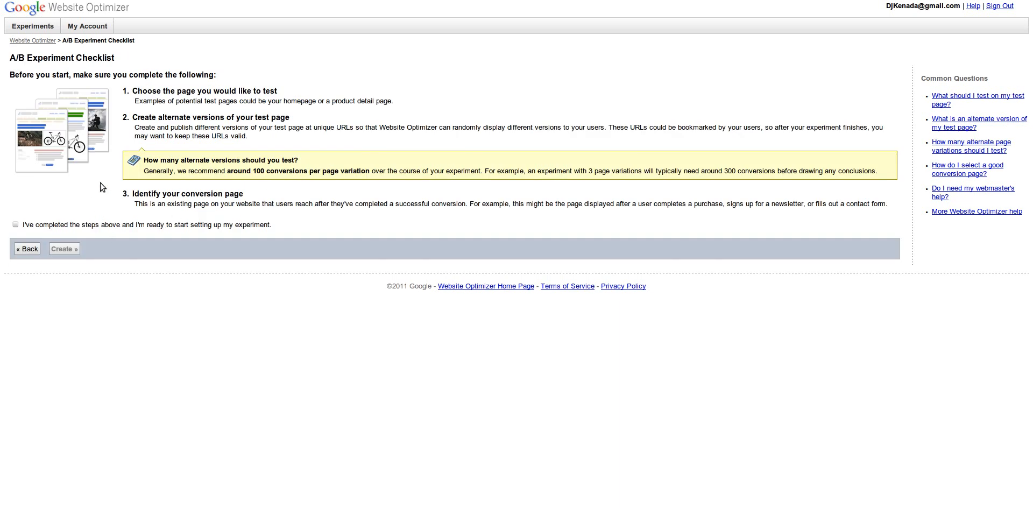
left_click(16, 225)
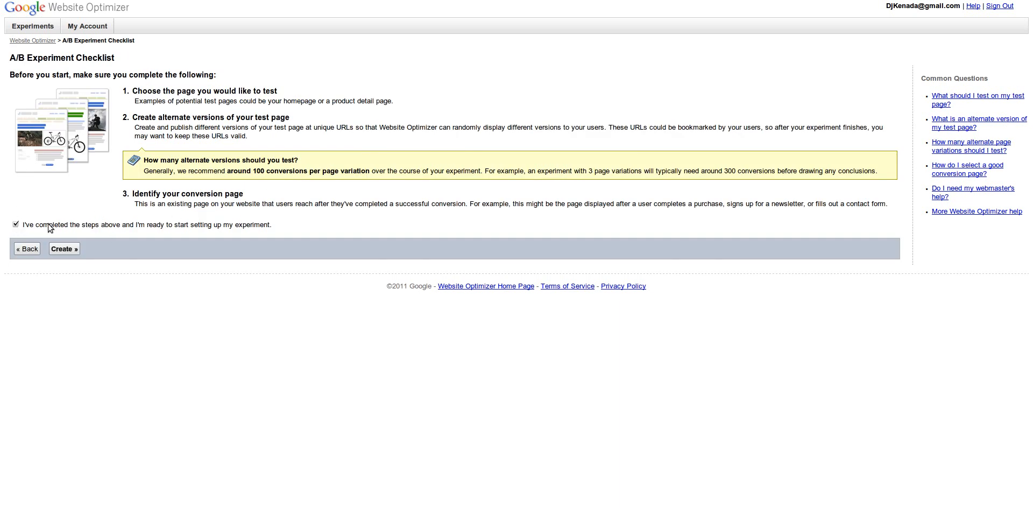
left_click(64, 249)
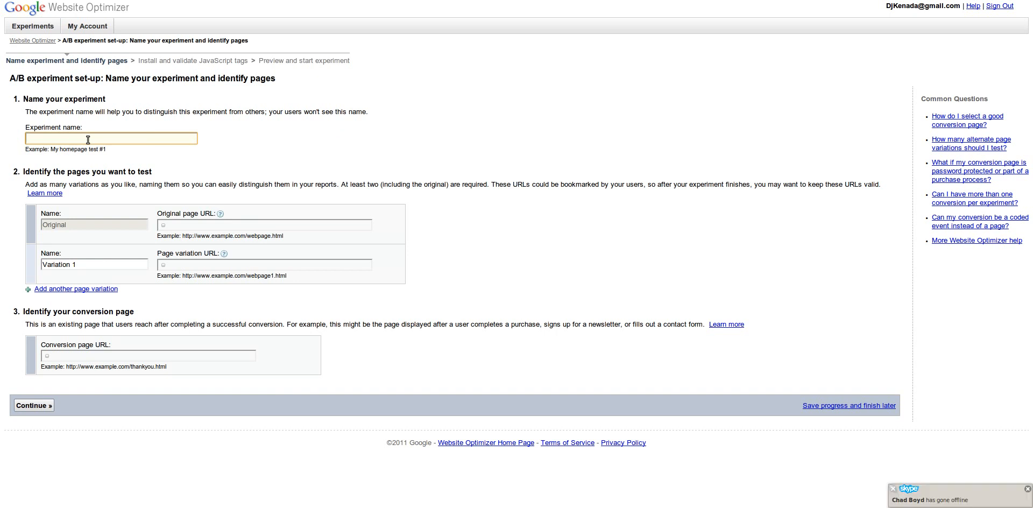
type("Squeeze Page Test")
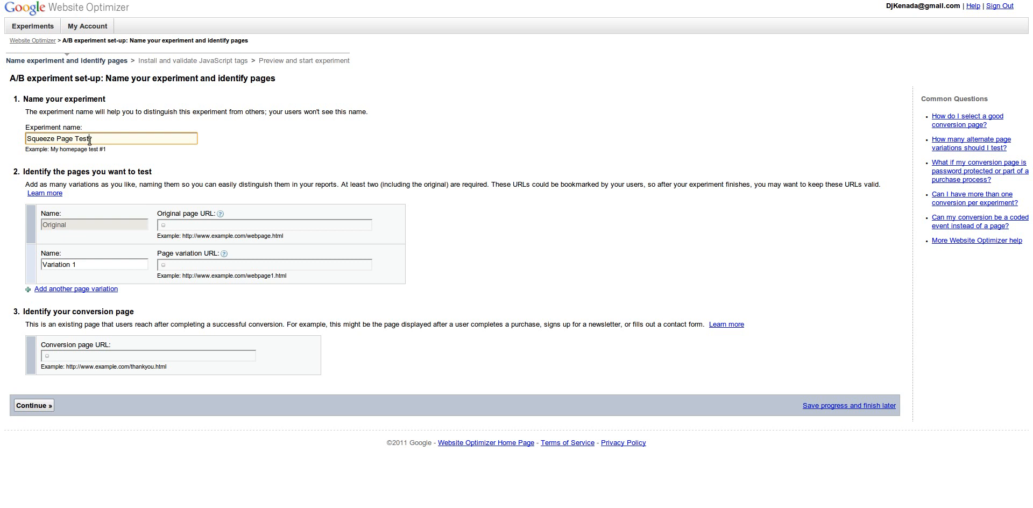
left_click(210, 226)
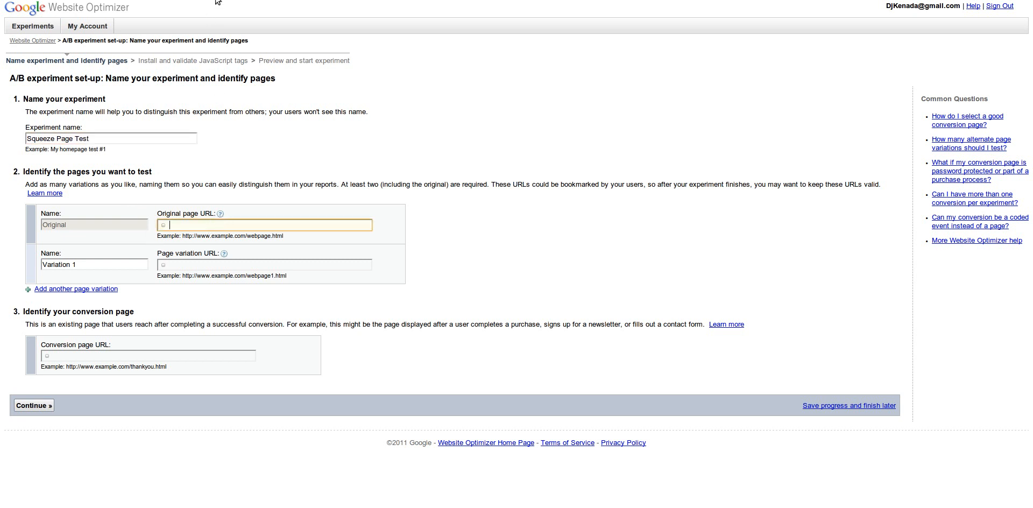
key("ctrl+Tab")
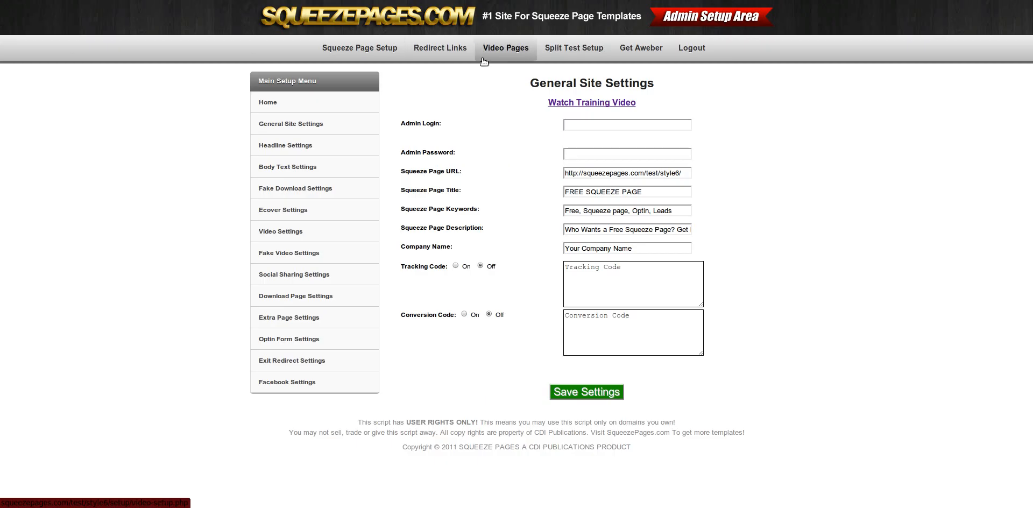
key("ctrl+Tab")
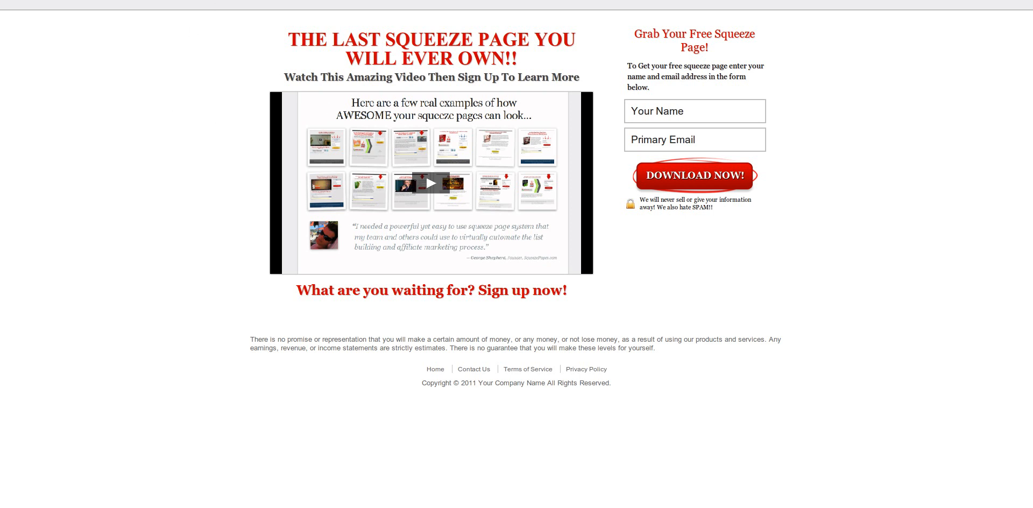
key("ctrl+Tab")
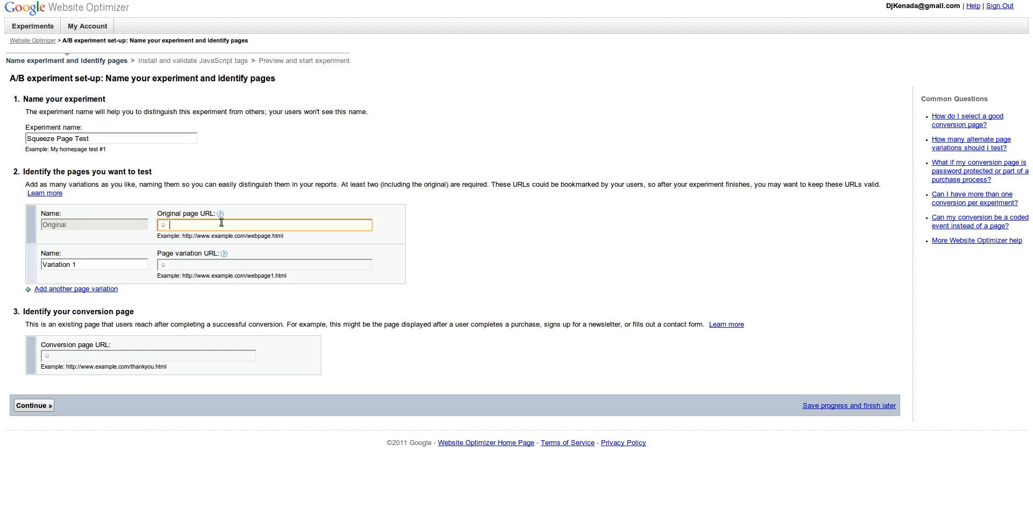
type("http://squeezepages.com/test/style6/")
left_click(263, 267)
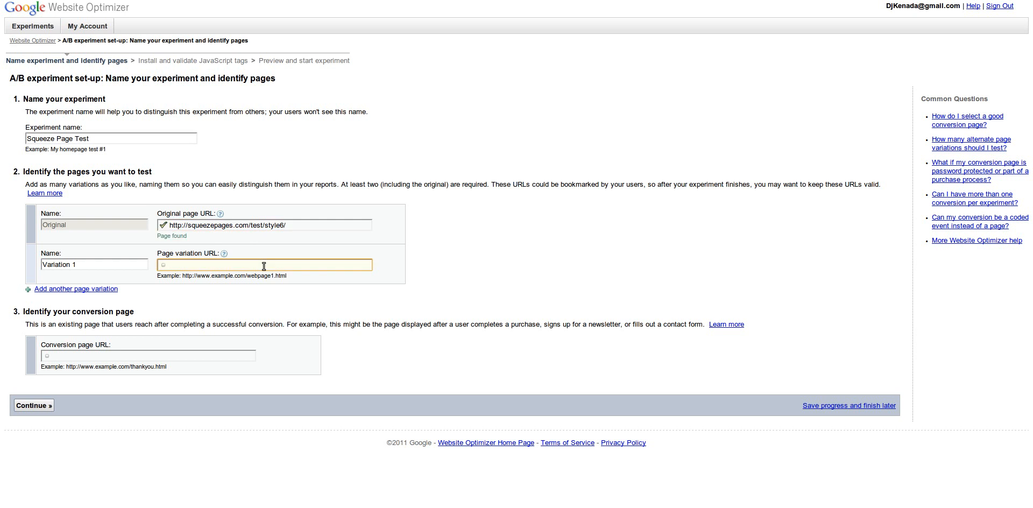
type("http://squeezepages.com/test/style6/")
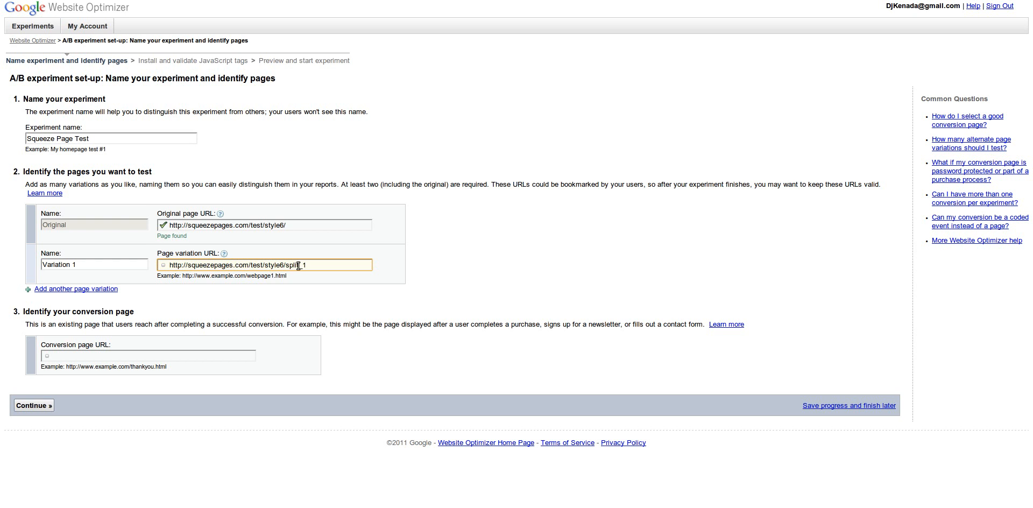
type("php")
left_click(446, 275)
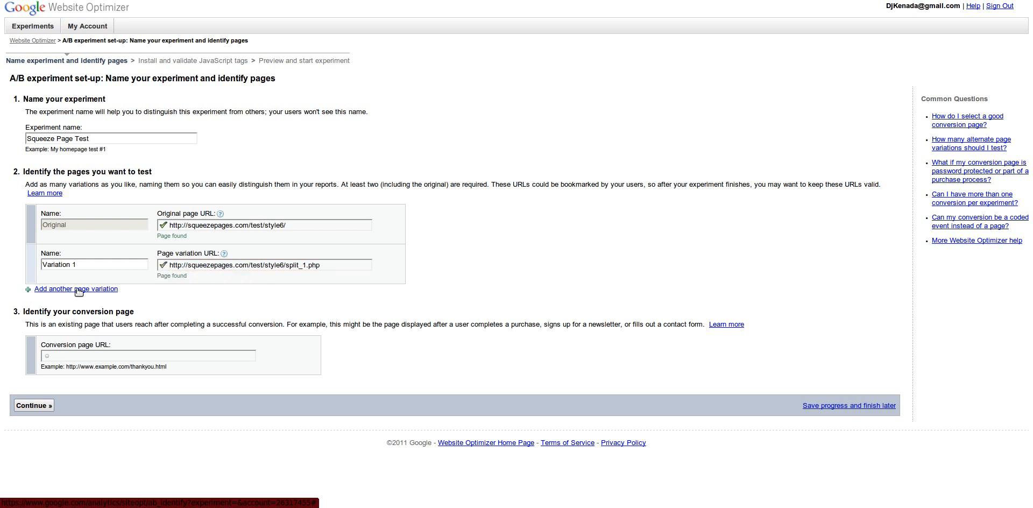
Copy the Variation 1 URL and add two more page variations to the experiment.
left_click_drag(340, 264, 134, 266)
right_click(205, 266)
left_click(230, 311)
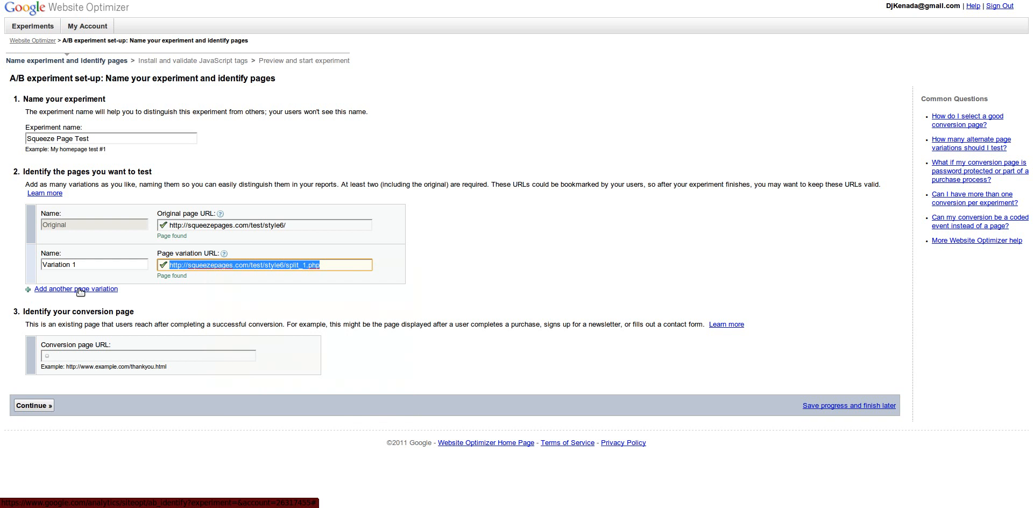
left_click(81, 290)
left_click(80, 329)
Fill in the Variation 2 and Variation 3 URLs from the copied address, ending in split_2.php and split_3.php.
scroll(290, 290, "down", 1)
left_click(259, 278)
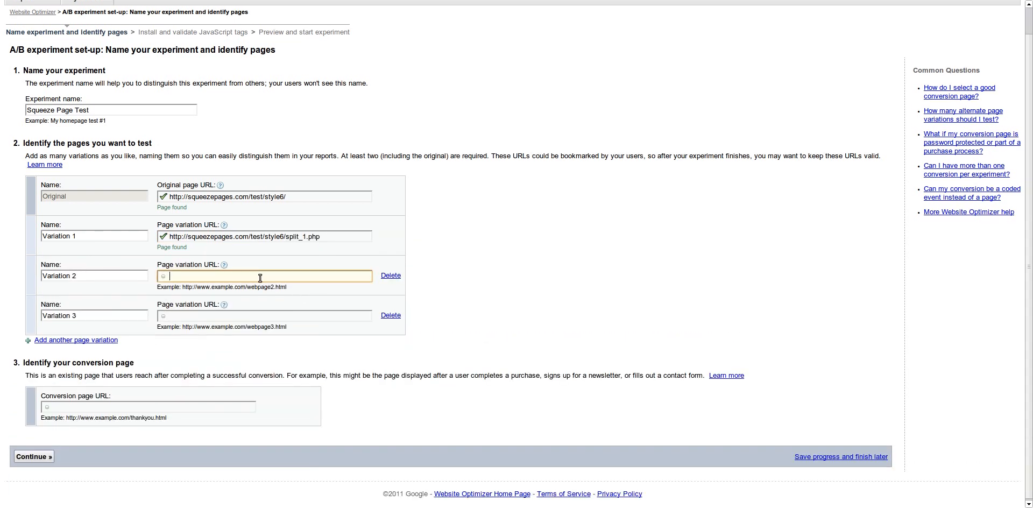
key("ctrl+v")
left_click_drag(307, 277, 302, 277)
type("2")
left_click(273, 317)
key("ctrl+v")
left_click_drag(305, 316, 302, 317)
type("3")
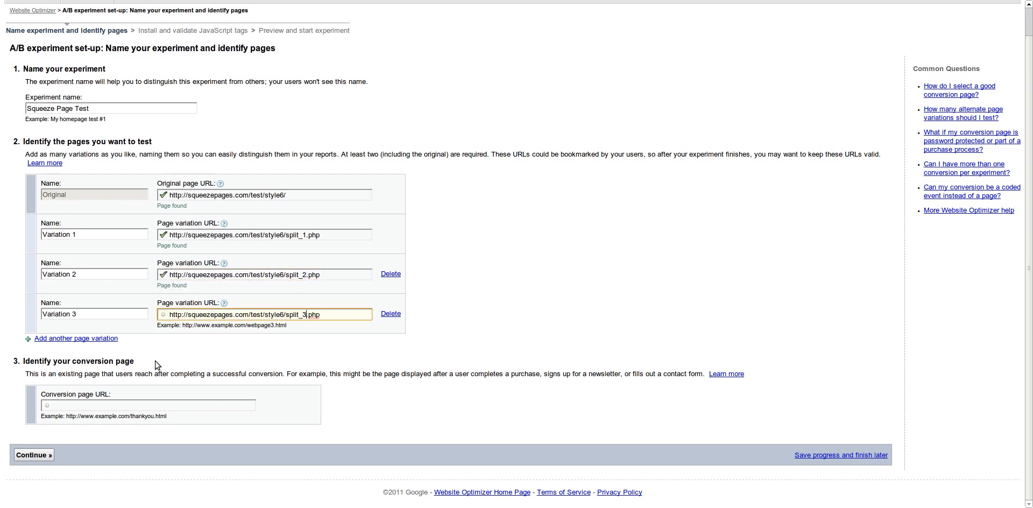
left_click(126, 405)
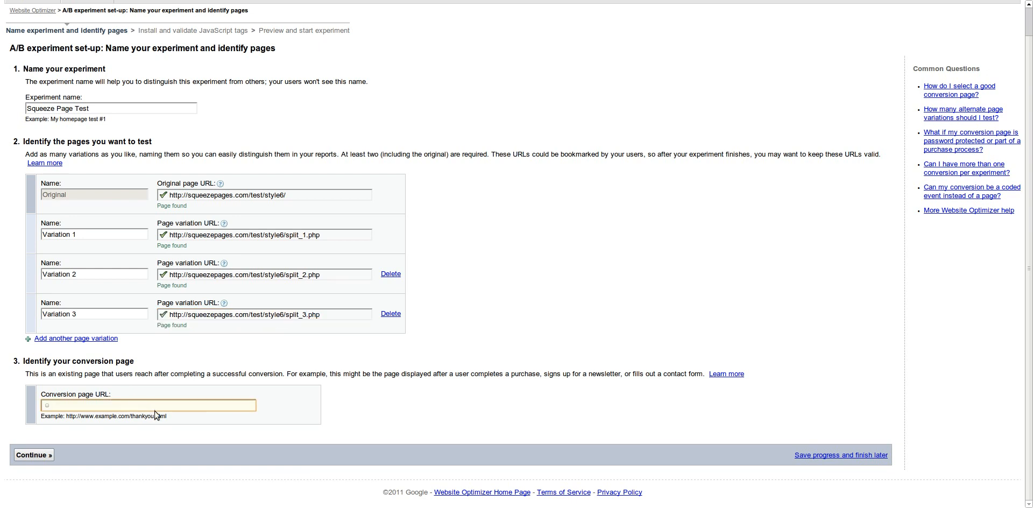
key("ctrl+v")
left_click_drag(204, 407, 171, 406)
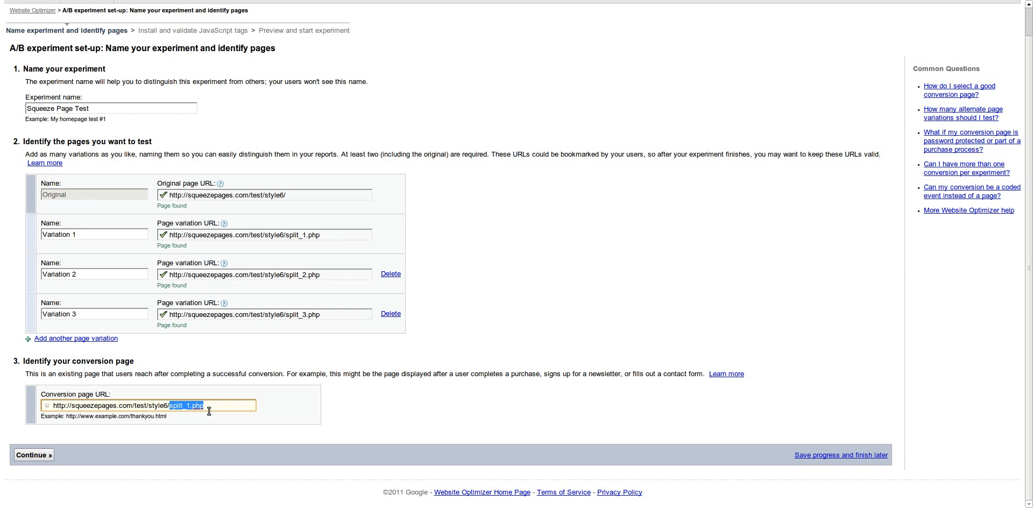
type("thanks.php")
left_click(35, 456)
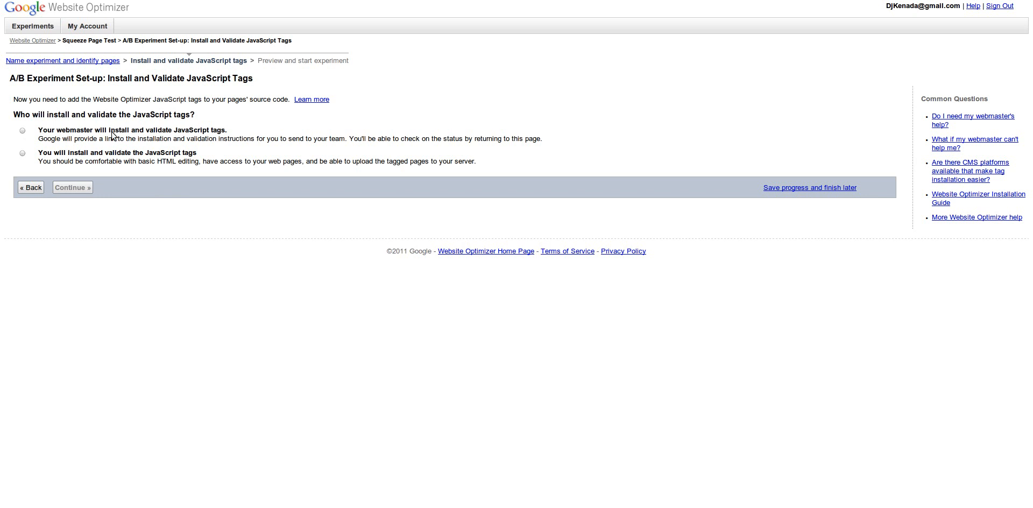
Choose to have the webmaster install and validate the JavaScript tags, and copy the installation instructions URL.
left_click(23, 131)
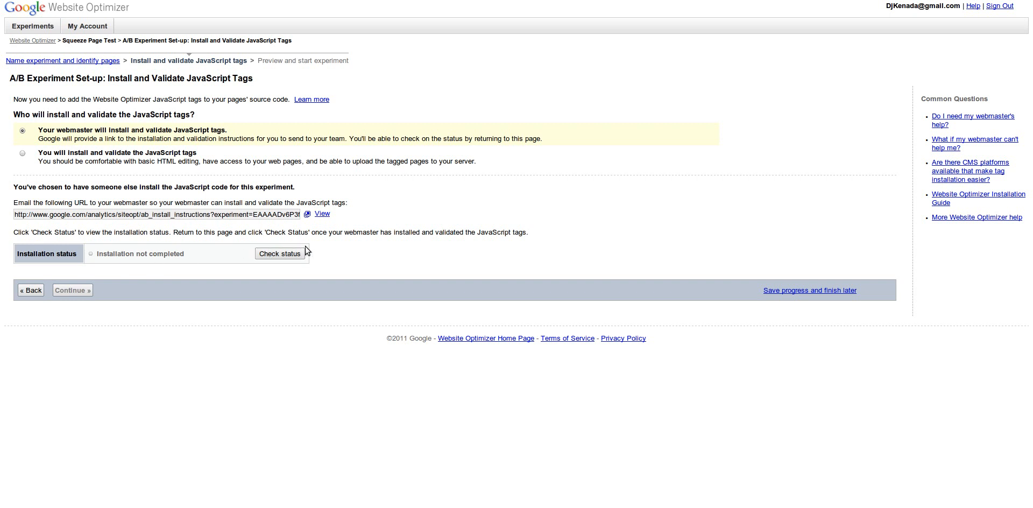
left_click(291, 255)
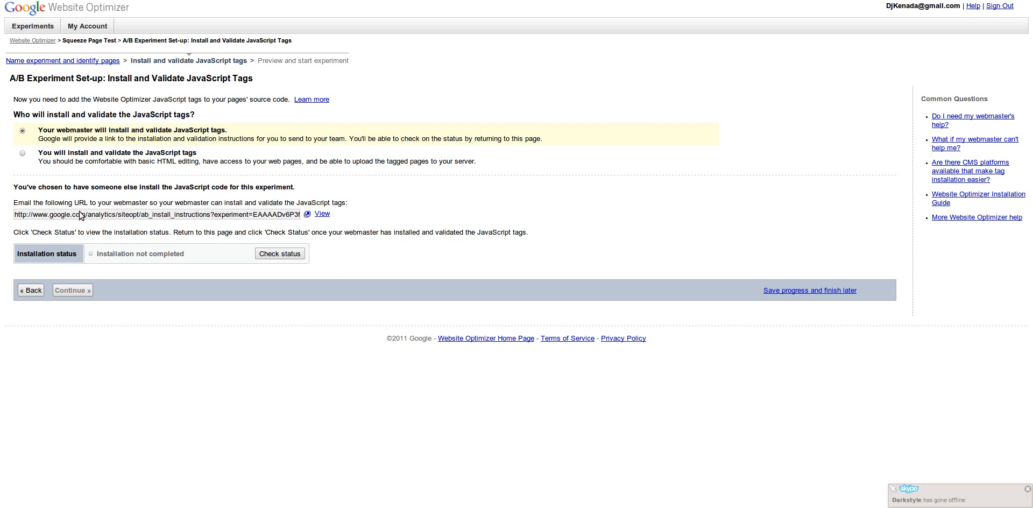
left_click(22, 214)
right_click(80, 213)
left_click(415, 229)
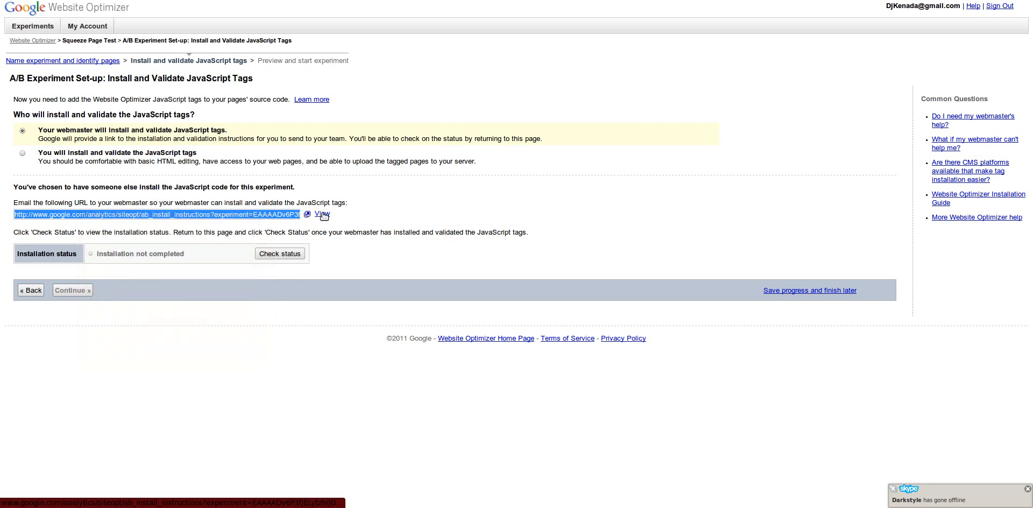
Open the installation instructions and copy the Control and Tracking Script for the original page.
left_click(321, 214)
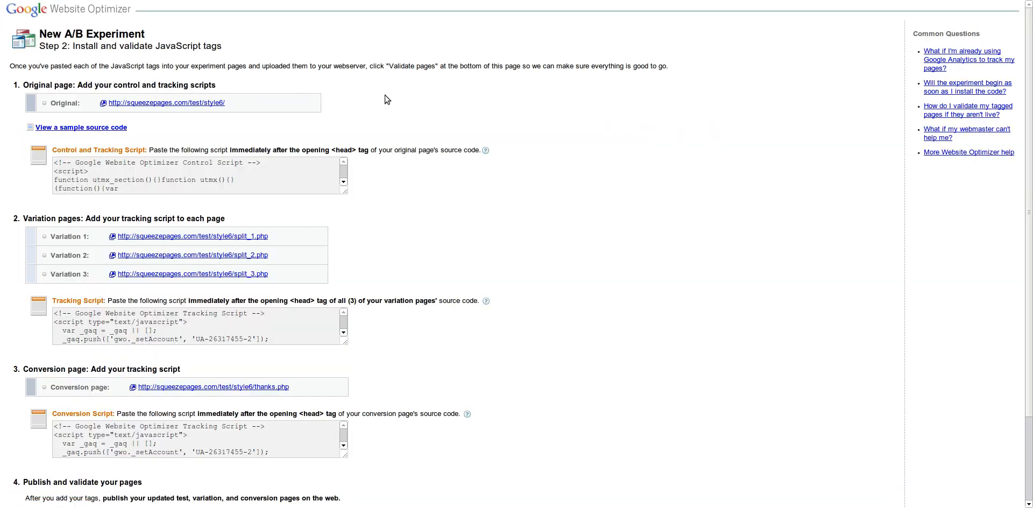
key("ctrl+w")
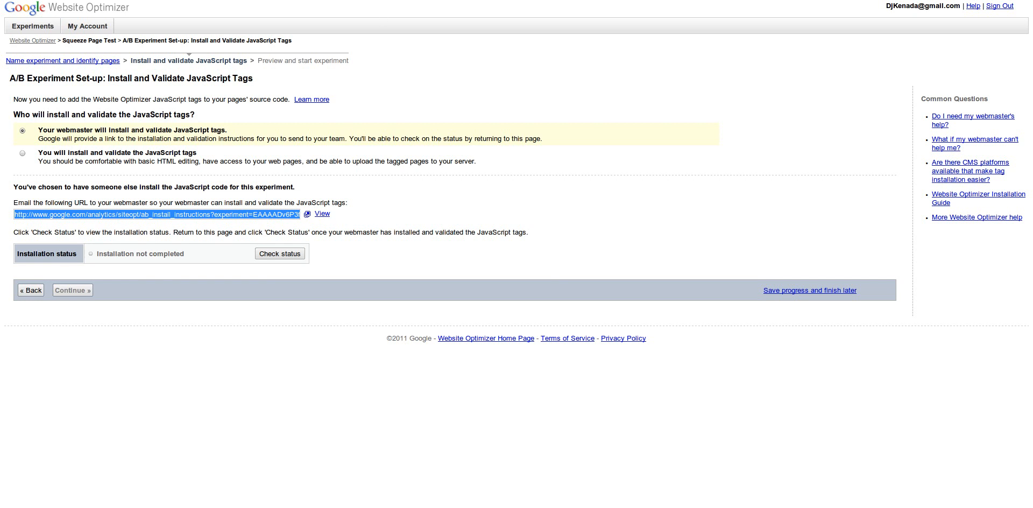
key("ctrl+Tab")
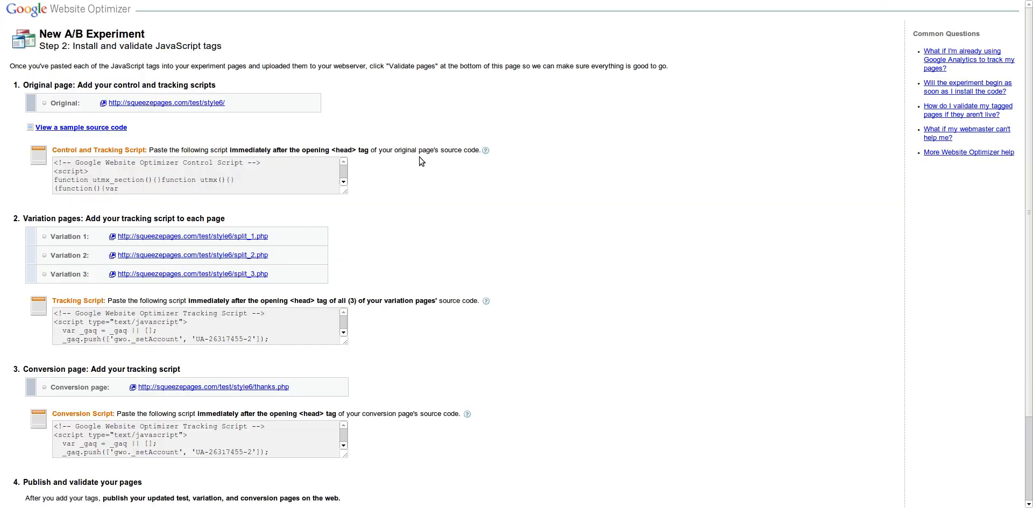
scroll(425, 152, "down", 3)
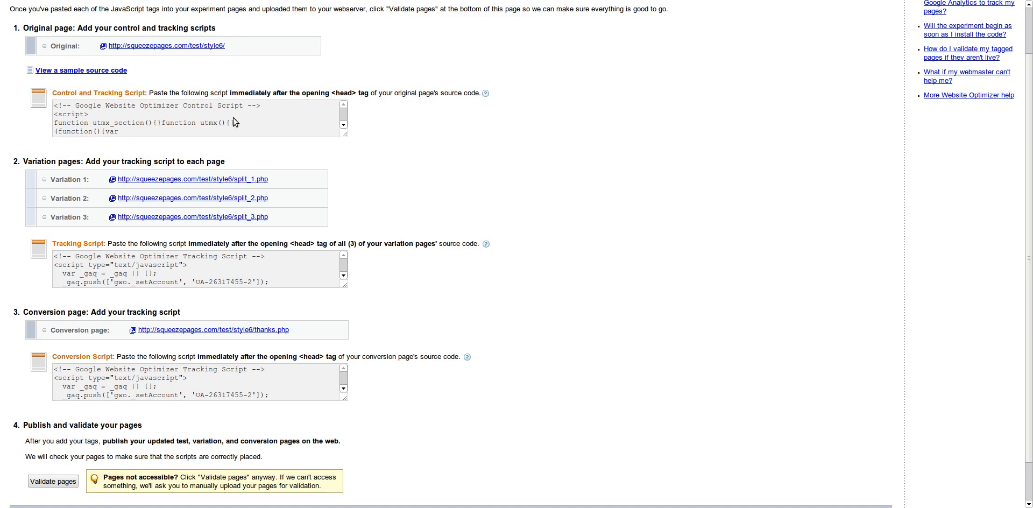
left_click(58, 105)
left_click_drag(58, 105, 98, 110)
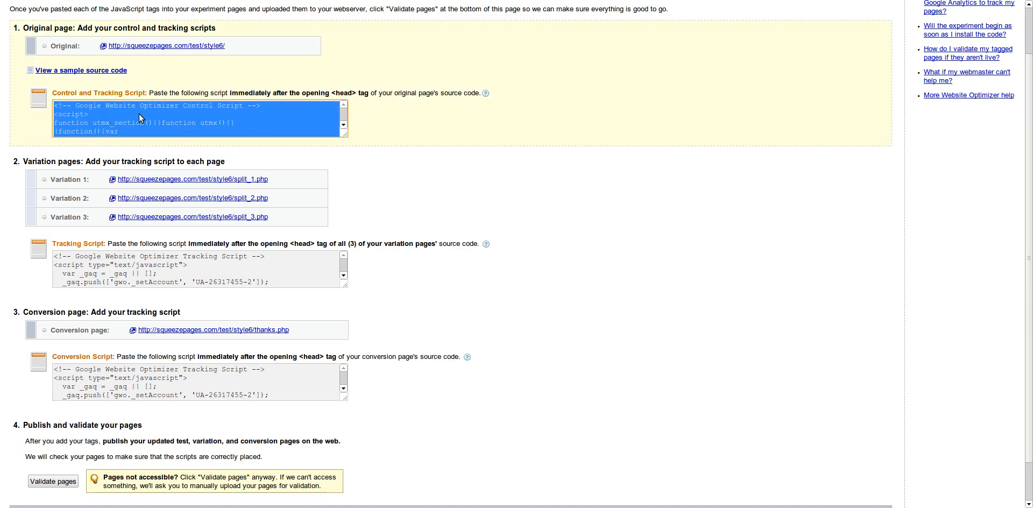
right_click(138, 114)
left_click(159, 158)
Paste the script as the Tracking Code in the squeeze page's General Site Settings and turn tracking code on.
key("ctrl+Tab")
key("ctrl+Tab")
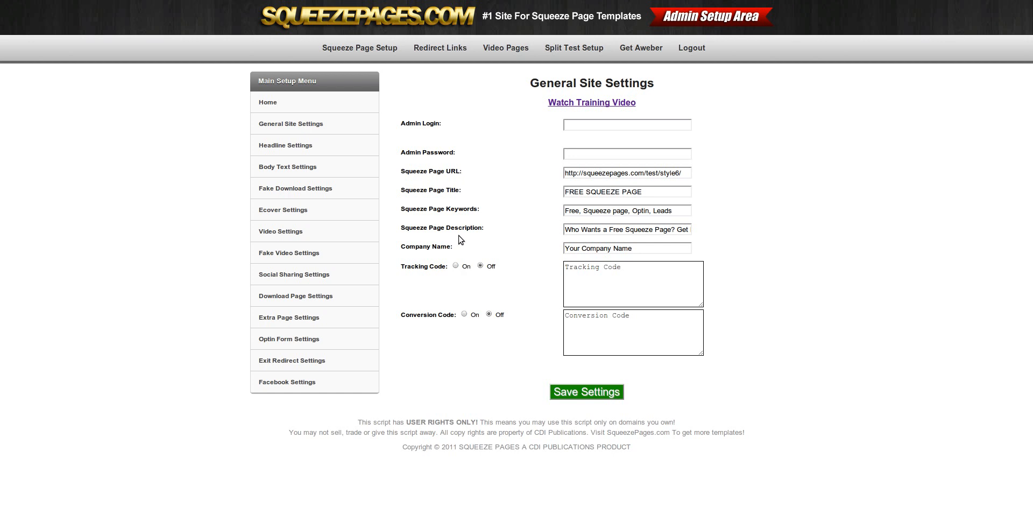
left_click_drag(655, 269, 566, 269)
key("ctrl+v")
left_click_drag(702, 290, 700, 281)
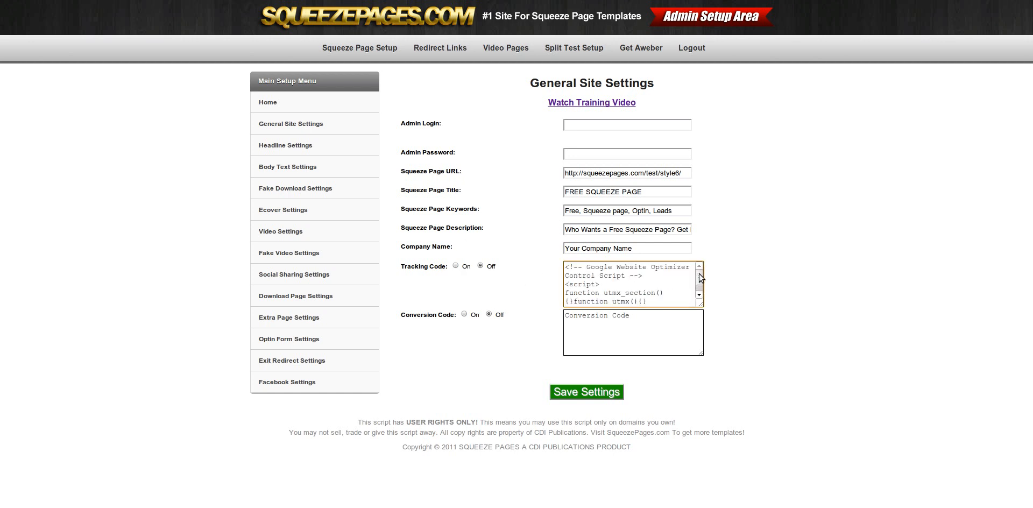
left_click(455, 266)
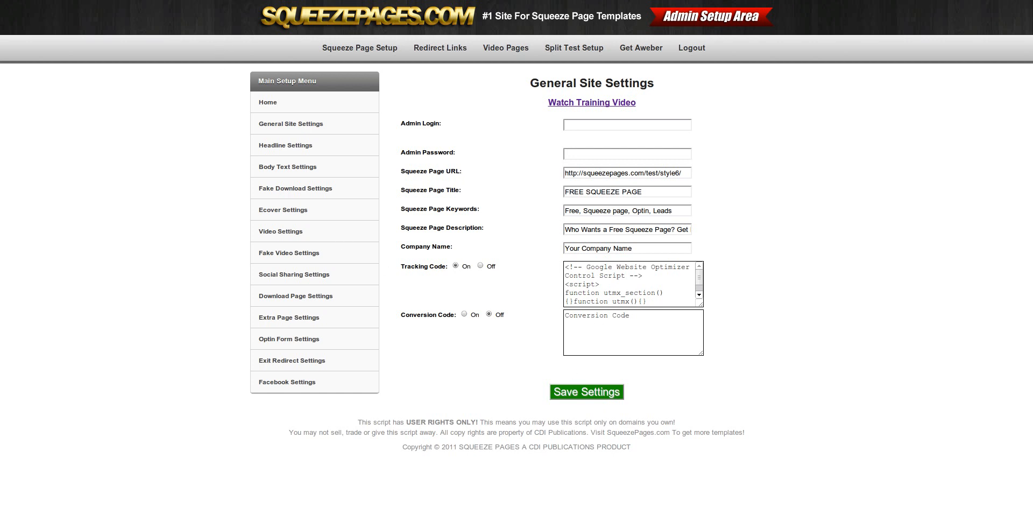
Return to the installation instructions and select the Conversion Script for copying.
key("ctrl+Tab")
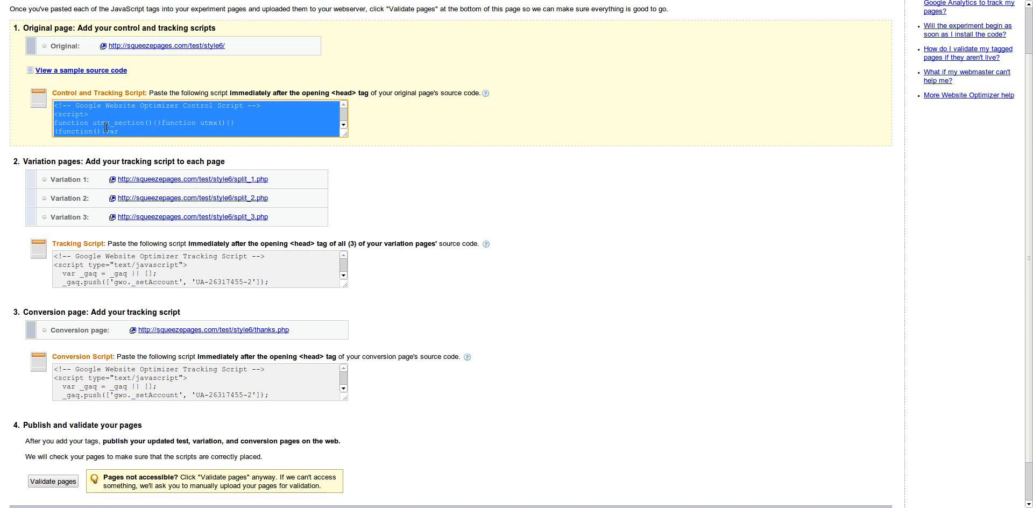
scroll(18, 269, "down", 2)
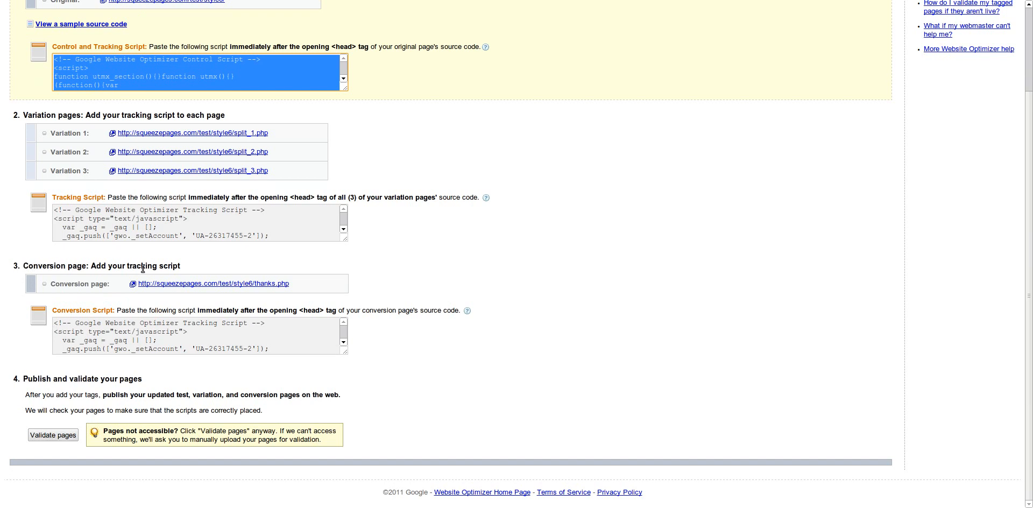
left_click(117, 336)
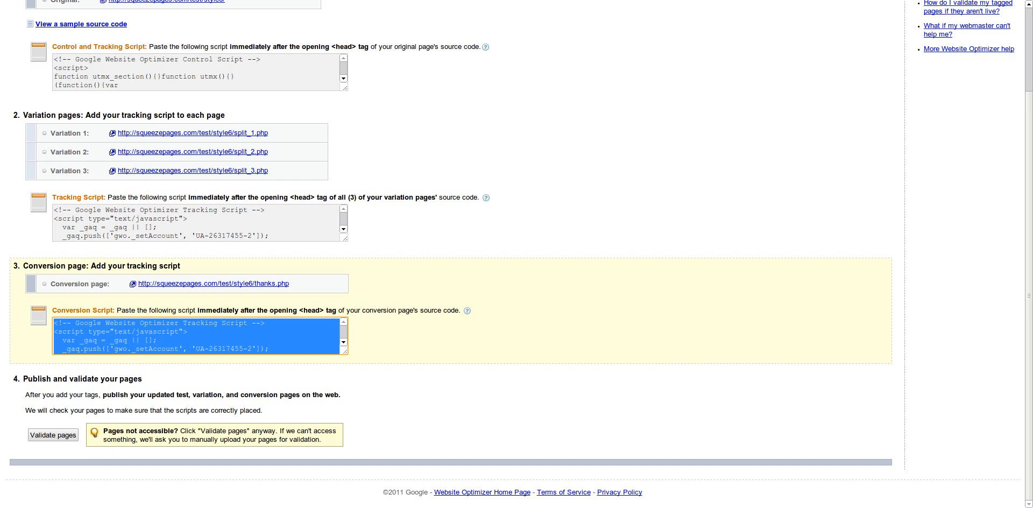
Turn on the Conversion Code in the squeeze page's General Site Settings and paste the conversion script into it.
key("ctrl+Tab")
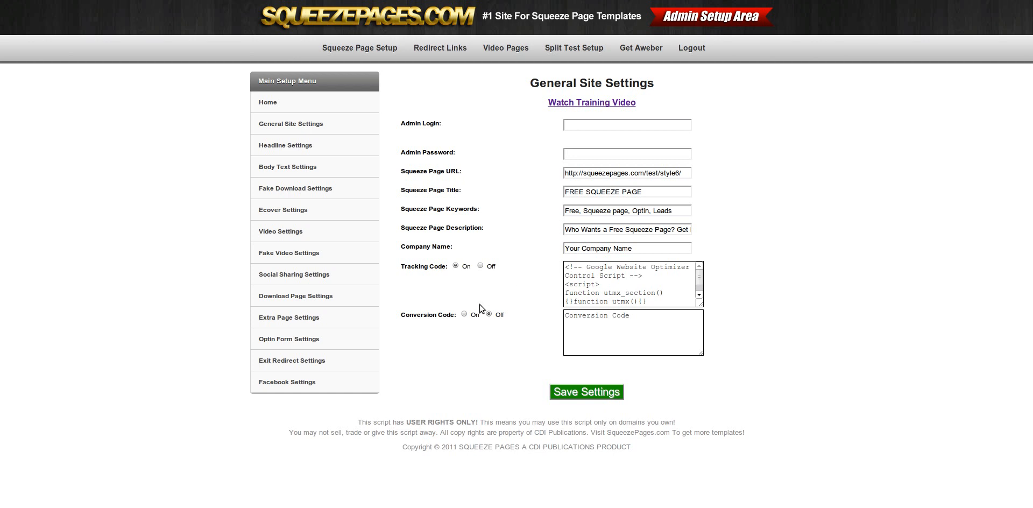
left_click(464, 314)
left_click(665, 323)
key("ctrl+v")
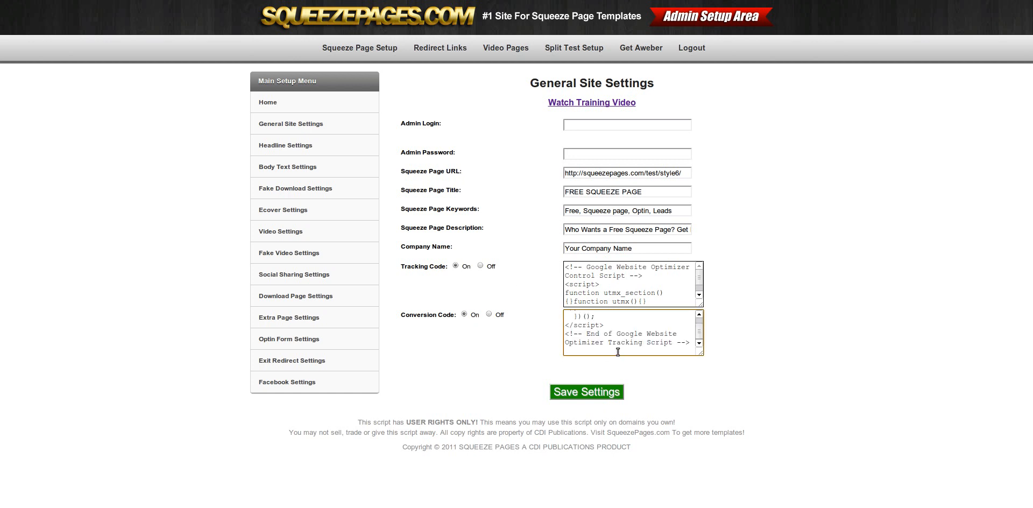
key("BackSpace")
left_click_drag(699, 336, 700, 323)
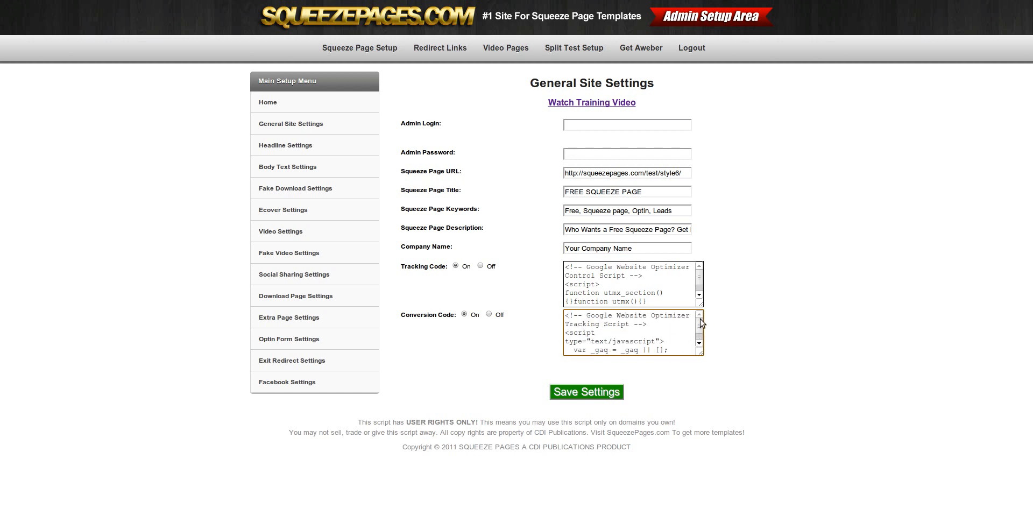
Save the squeeze page's General Site Settings and open the General Site Settings of Split Test 1.
left_click(580, 392)
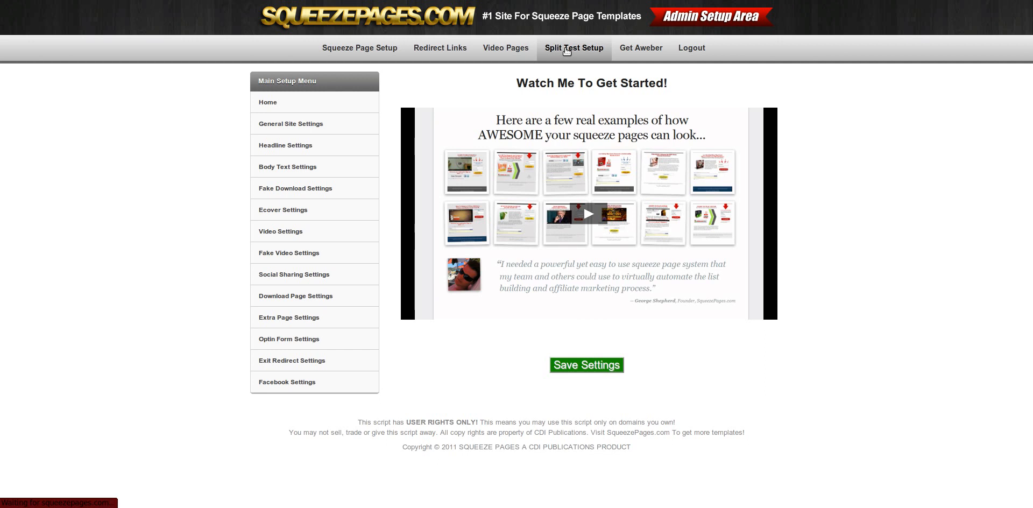
left_click(567, 50)
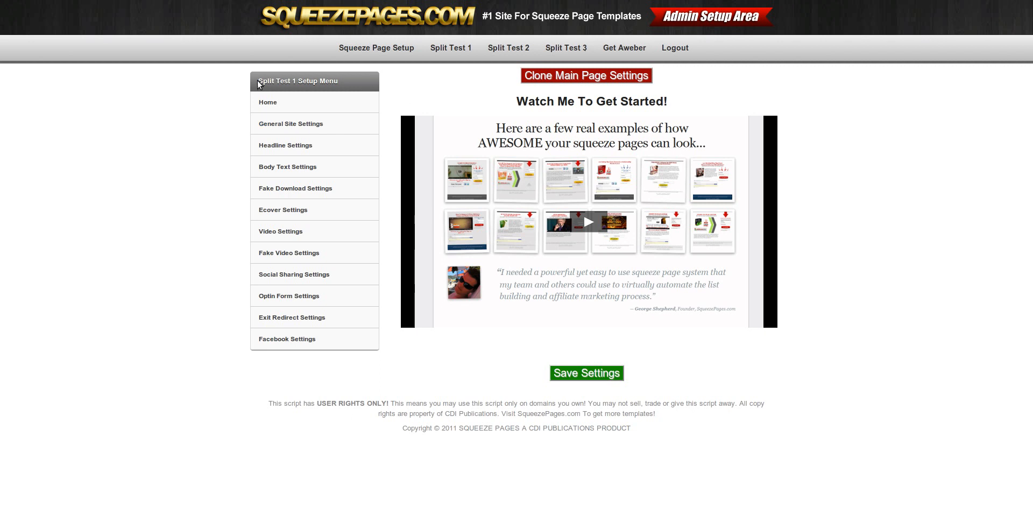
left_click(282, 123)
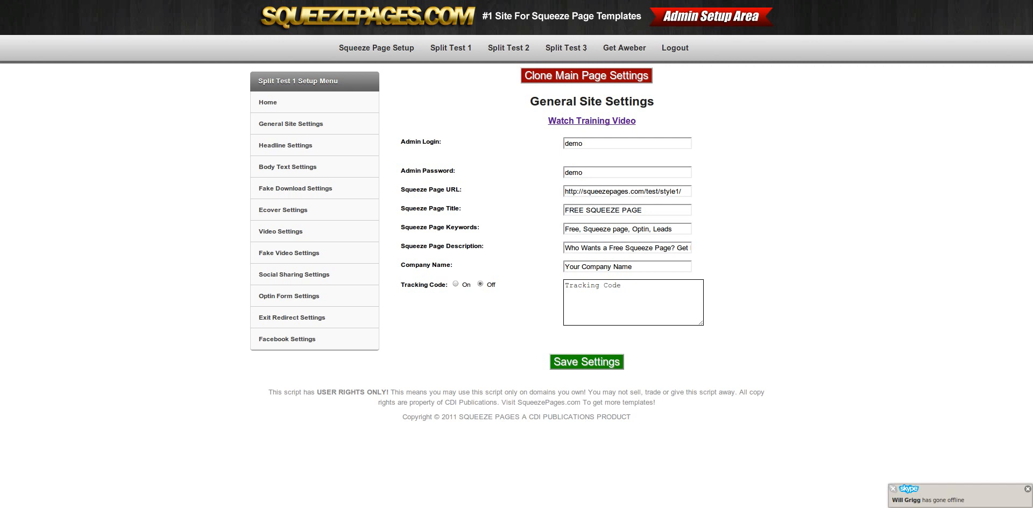
Copy the variation pages' Tracking Script from the Website Optimizer installation instructions and return to the Split Test 1 settings.
key("ctrl+Tab")
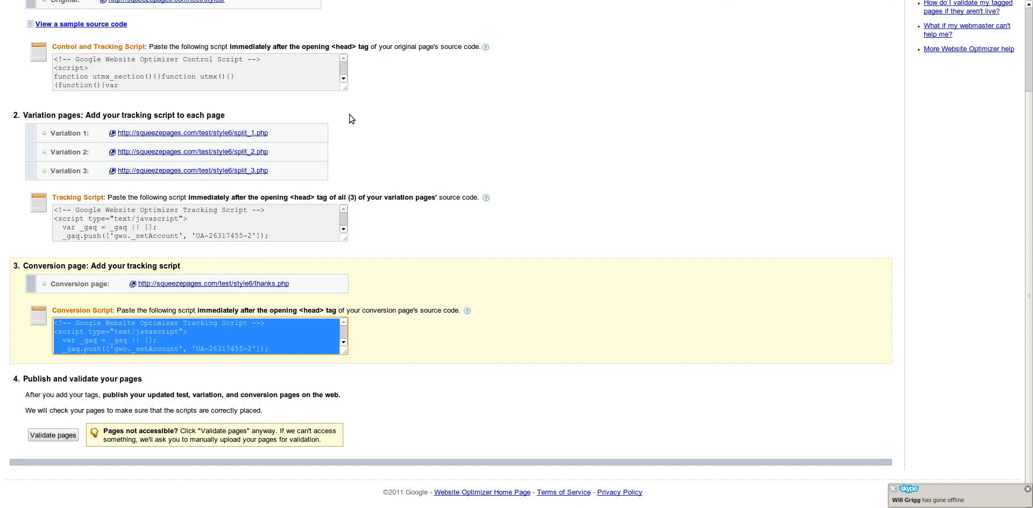
left_click(153, 218)
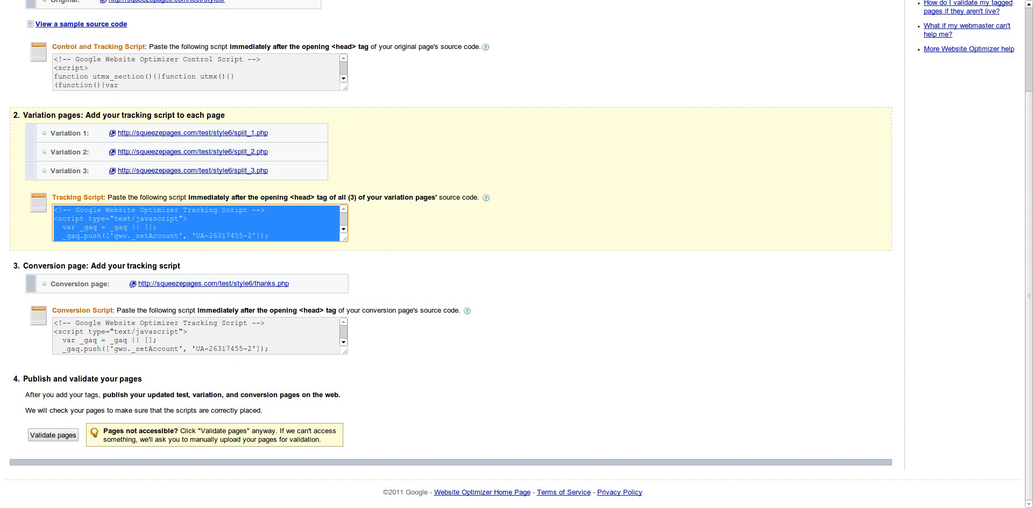
left_click(242, 1)
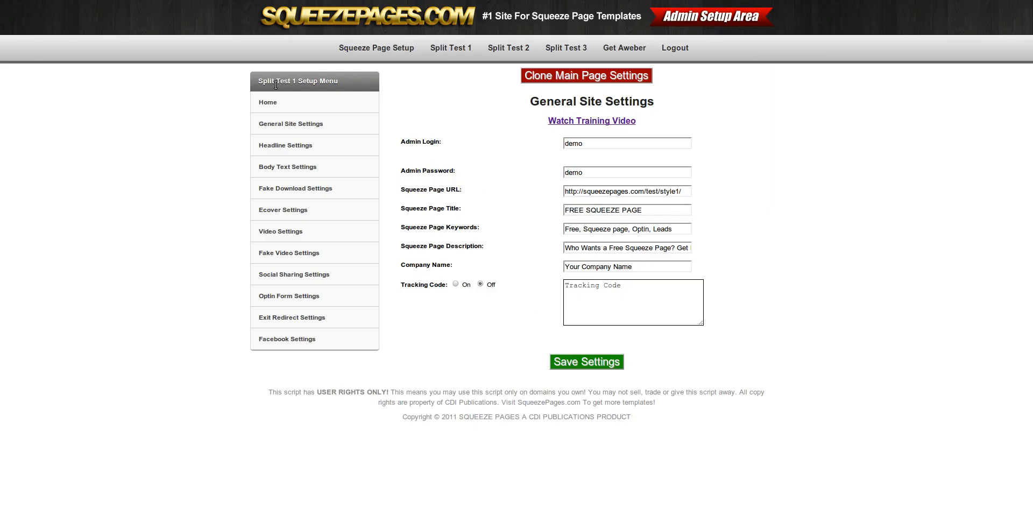
Turn on the Tracking Code for Split Test 1, paste the tracking script into it and save the settings.
left_click(455, 284)
left_click(642, 294)
key("ctrl+v")
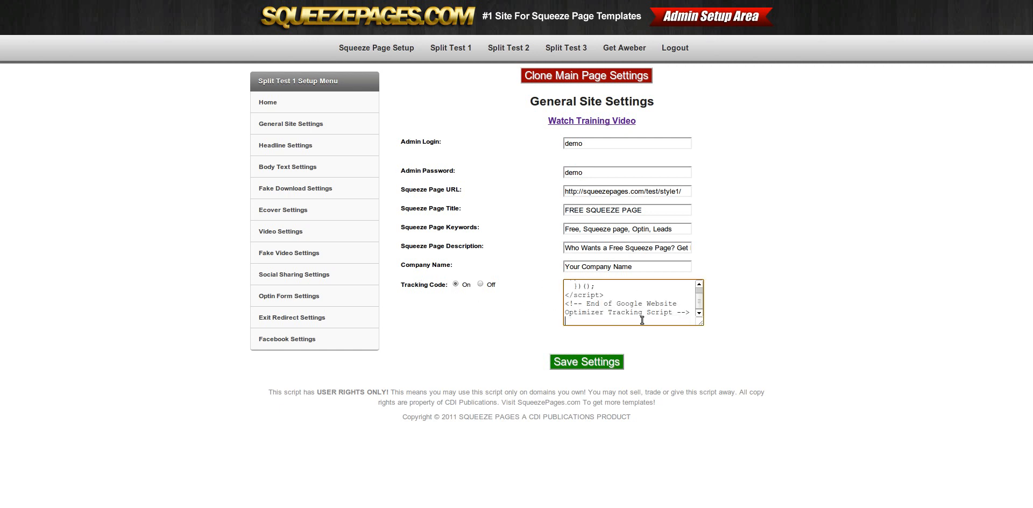
left_click(584, 364)
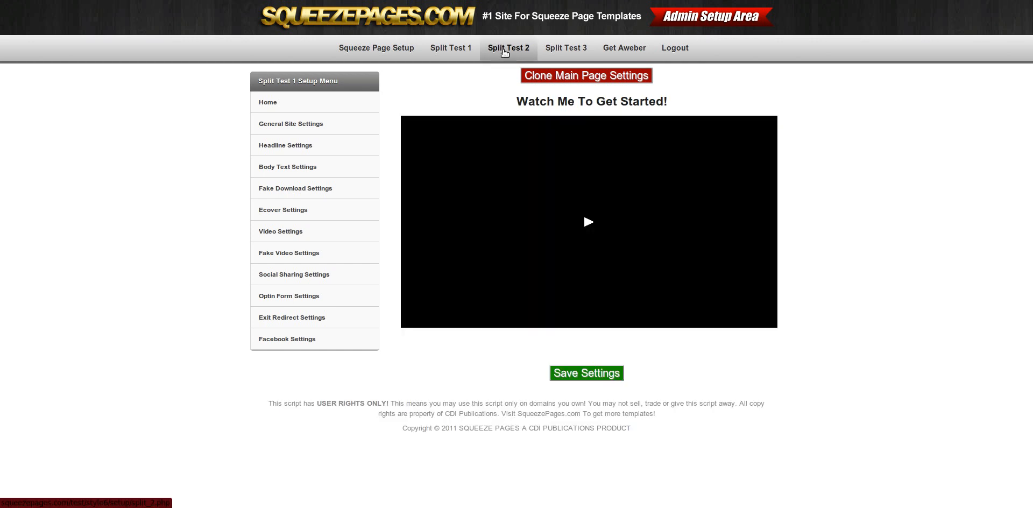
In Split Test 2's General Site Settings, turn on the Tracking Code, paste the same tracking script and save.
left_click(504, 51)
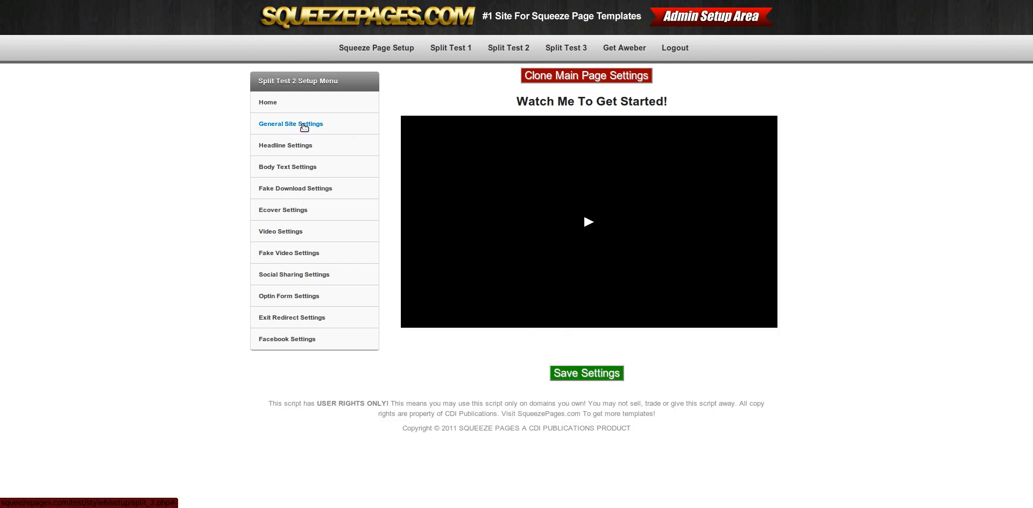
left_click(304, 125)
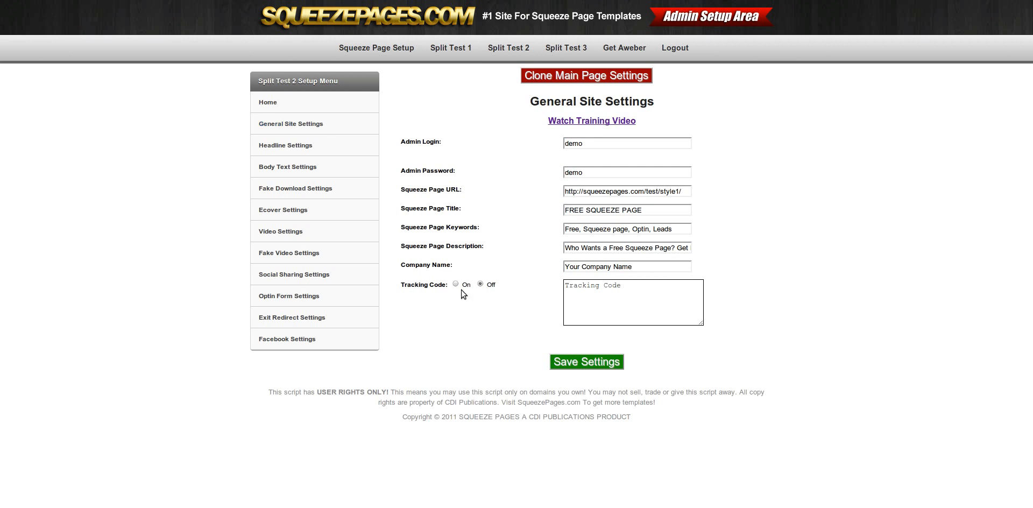
left_click_drag(643, 289, 560, 286)
key("ctrl+v")
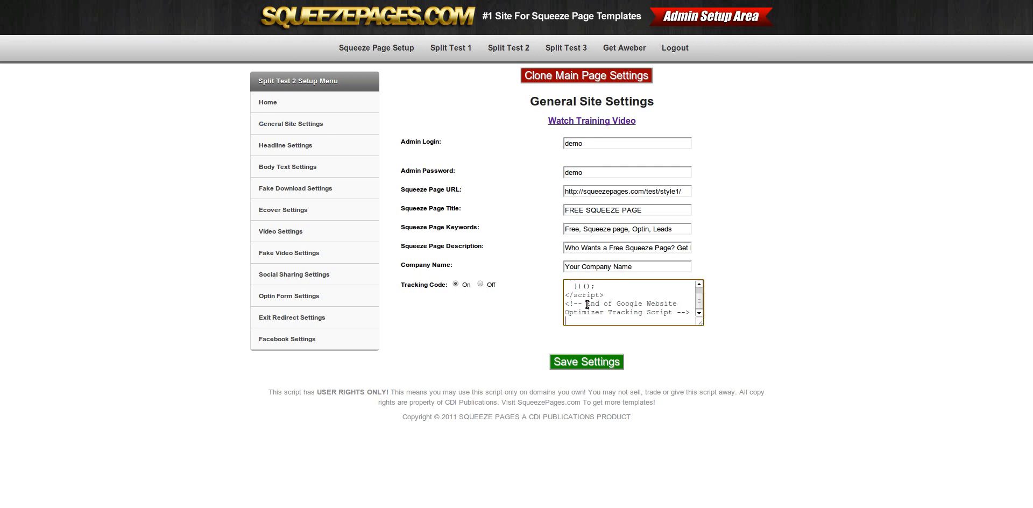
left_click(574, 362)
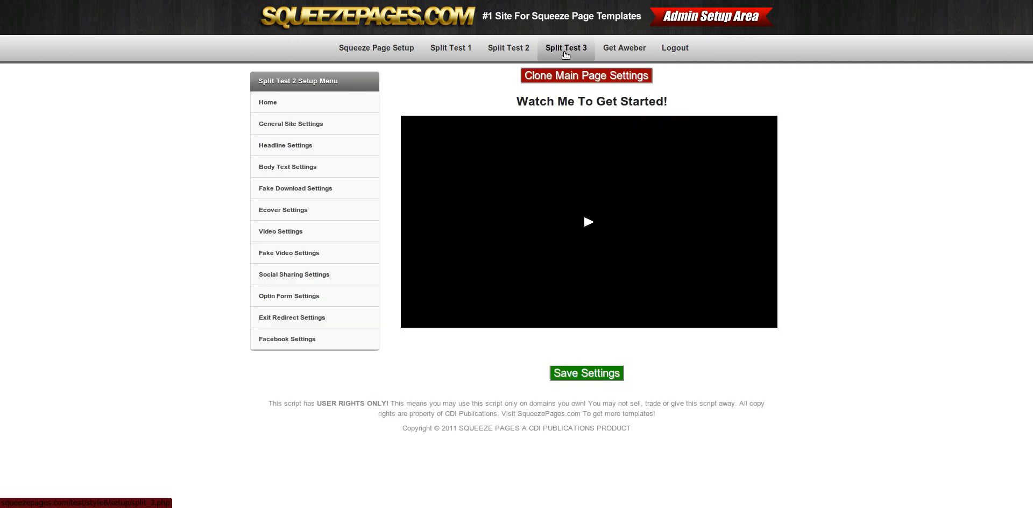
In Split Test 3's General Site Settings, turn on the Tracking Code, paste the same tracking script and save.
left_click(564, 51)
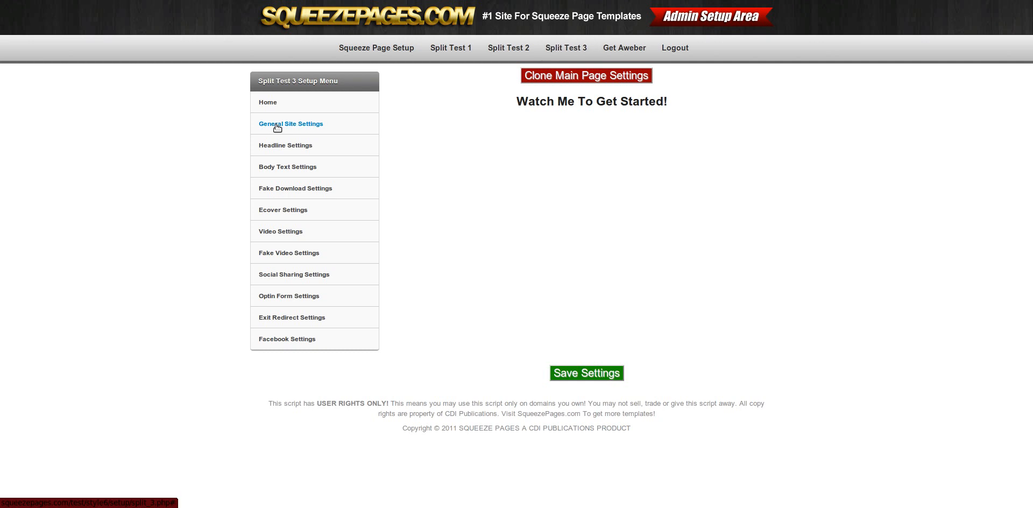
left_click(277, 127)
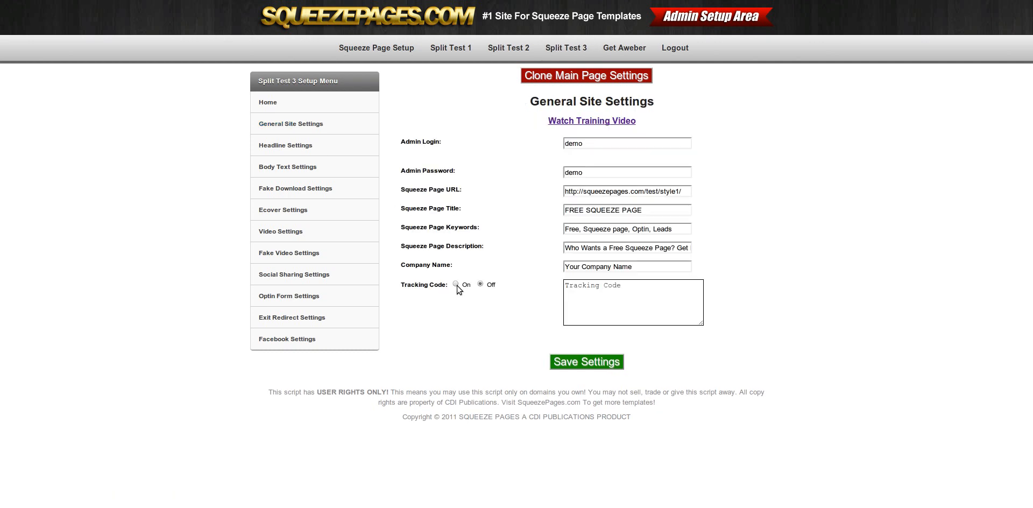
left_click(624, 288)
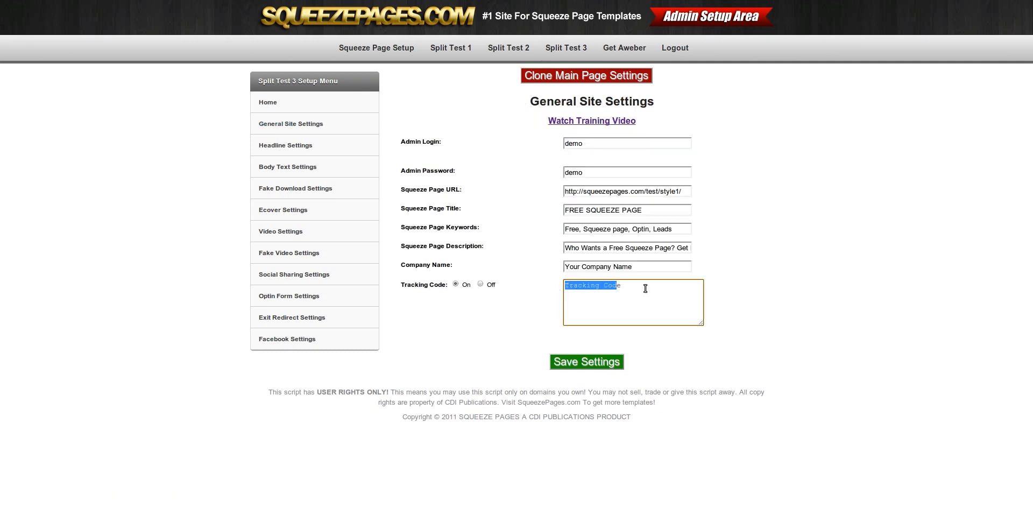
key("ctrl+v")
left_click(593, 361)
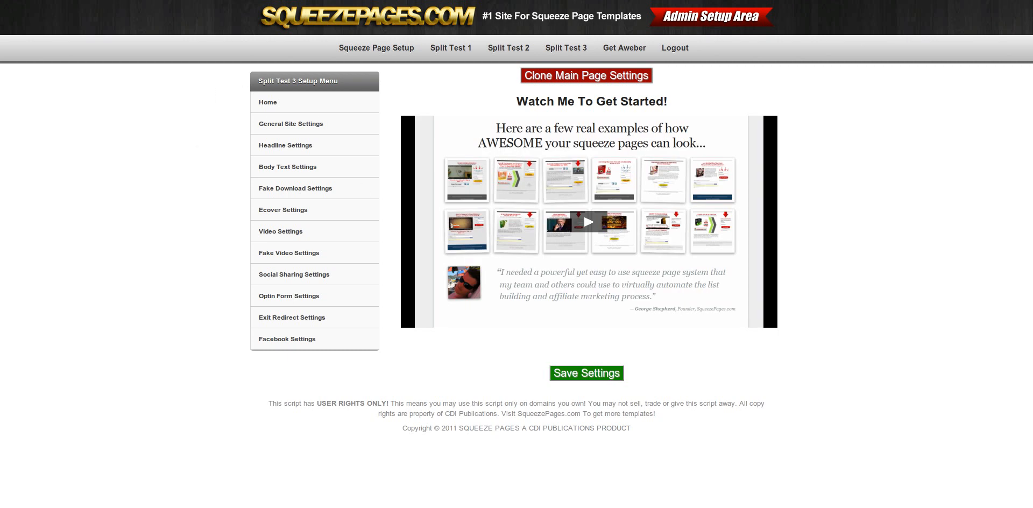
Return to the Website Optimizer installation instructions, validate the tagged pages and close the validation report.
left_click(199, 223)
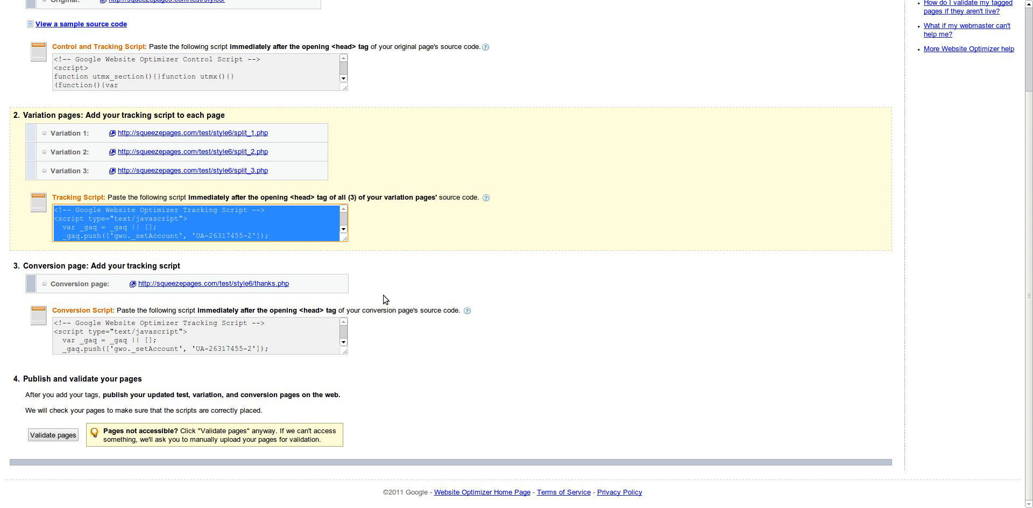
left_click(52, 438)
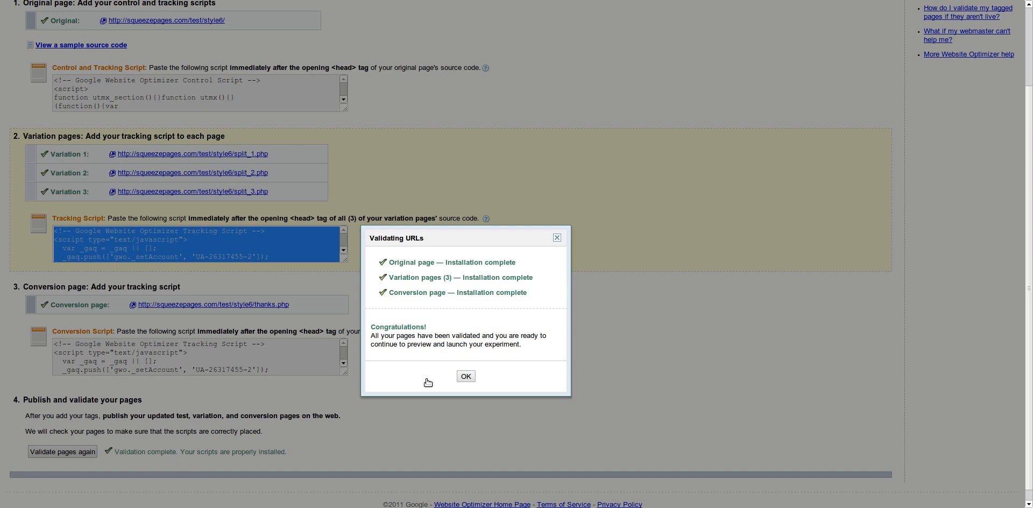
left_click(466, 377)
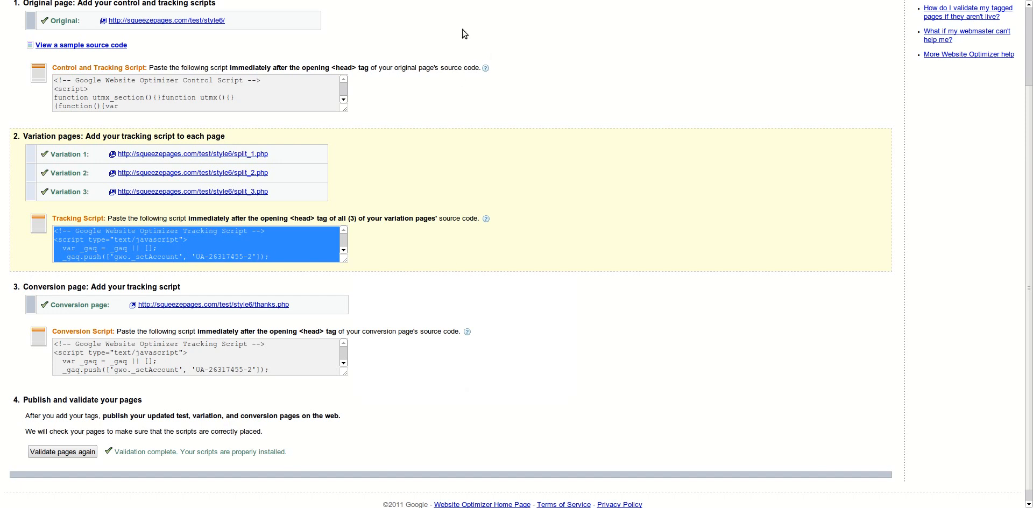